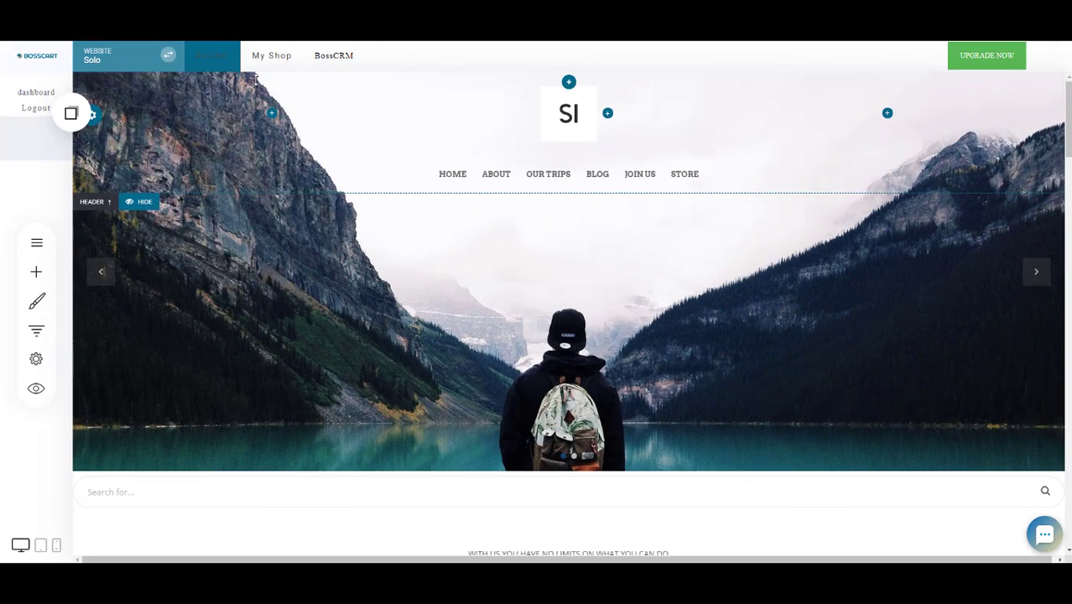
Step: Open the tax settings of the online shop
click(265, 62)
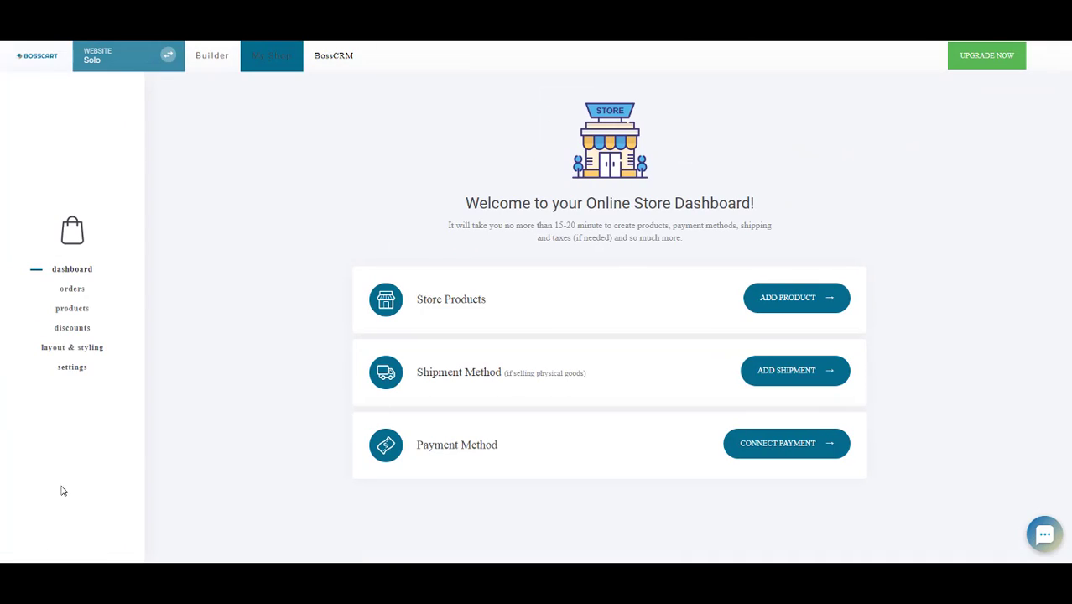
click(71, 369)
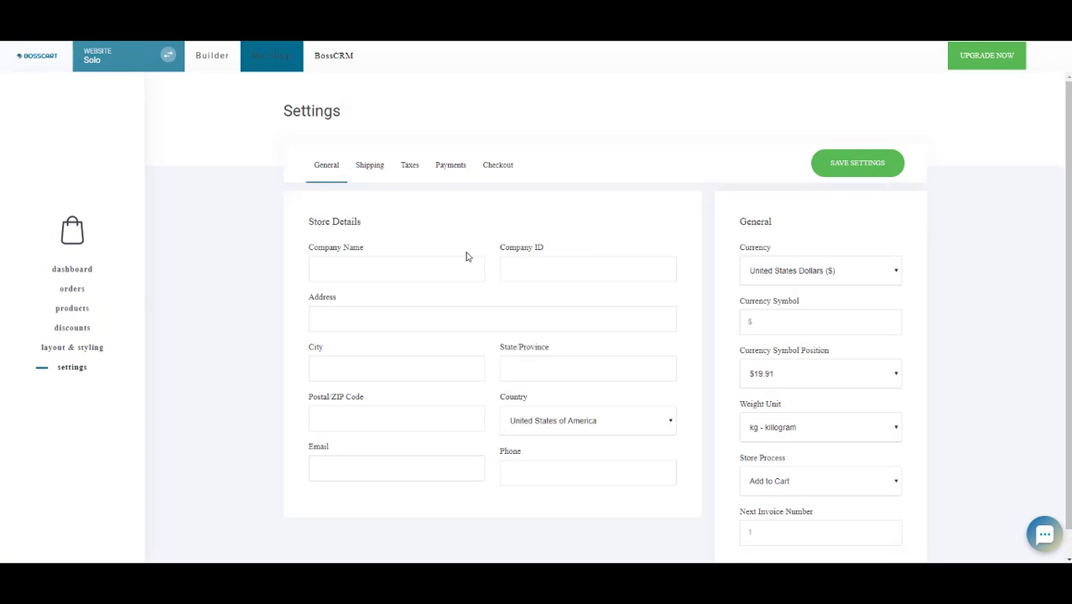
click(411, 165)
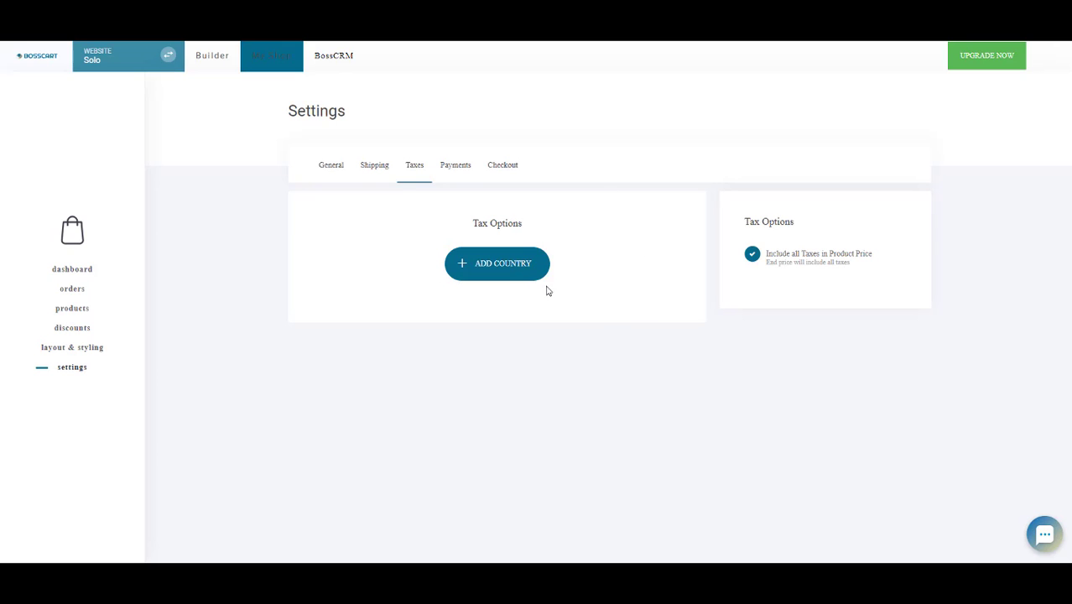
Step: Start a new country tax for United States of America with Virginia as the state
click(503, 275)
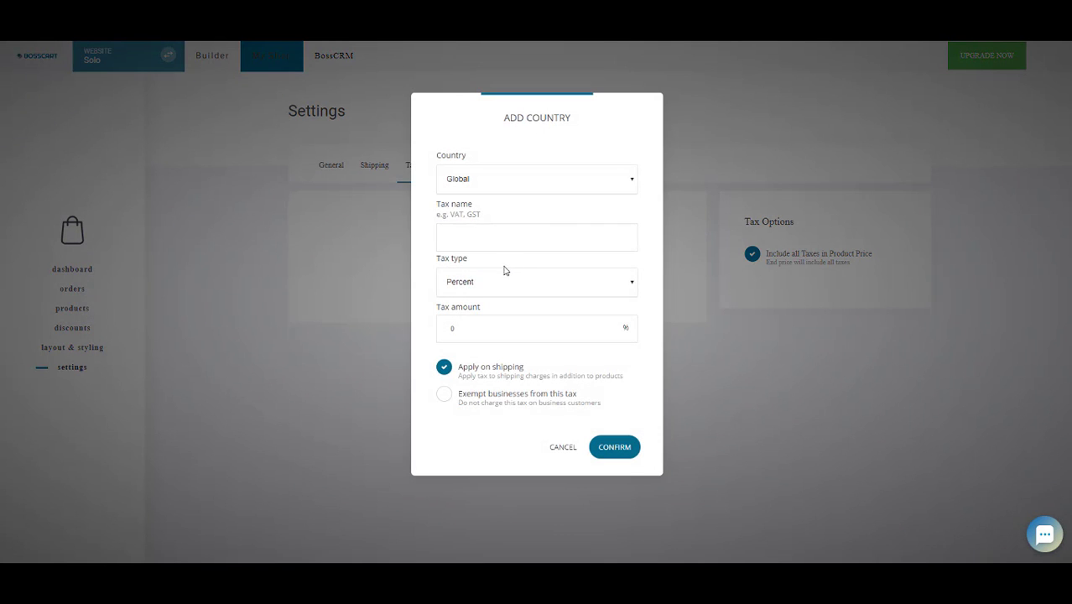
click(569, 177)
scroll(522, 269, down, 20)
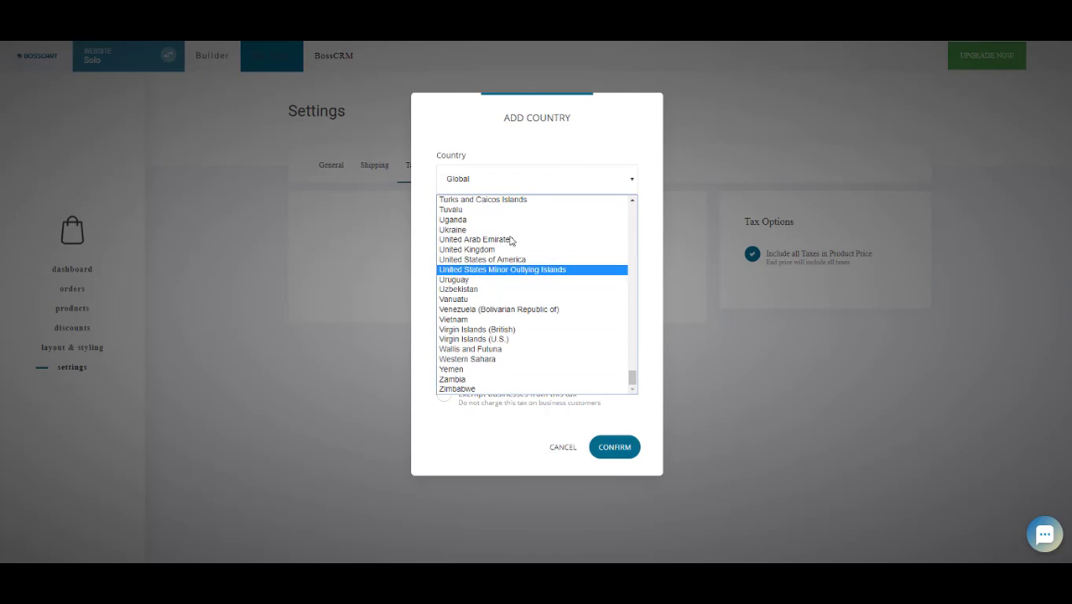
click(514, 260)
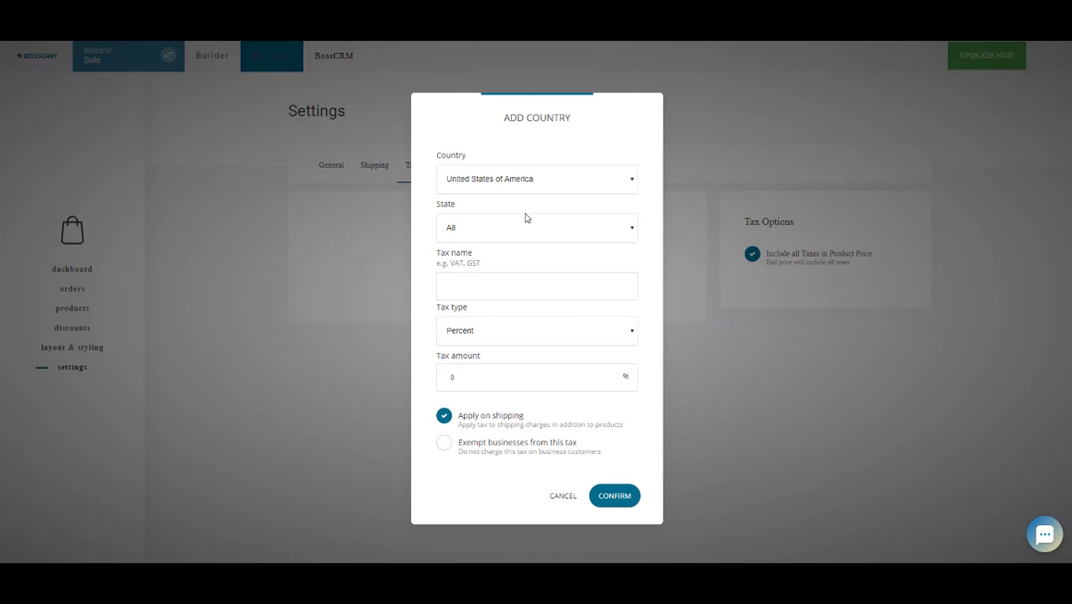
click(572, 234)
scroll(522, 352, down, 10)
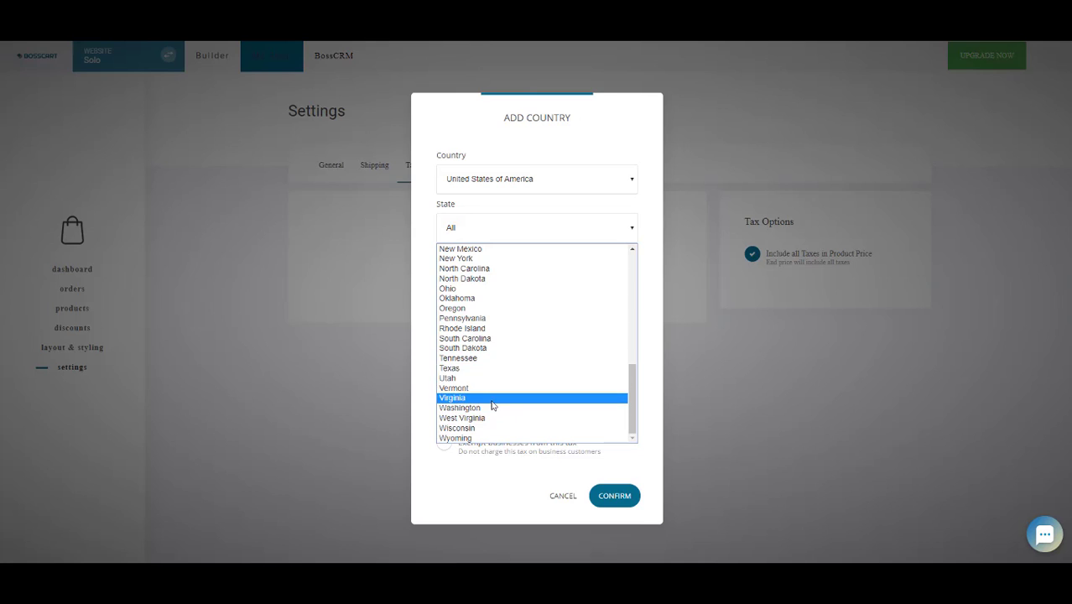
click(528, 405)
Step: Save the tax as State Tax with an amount of 6 percent, and stop including all taxes in the product price
click(506, 279)
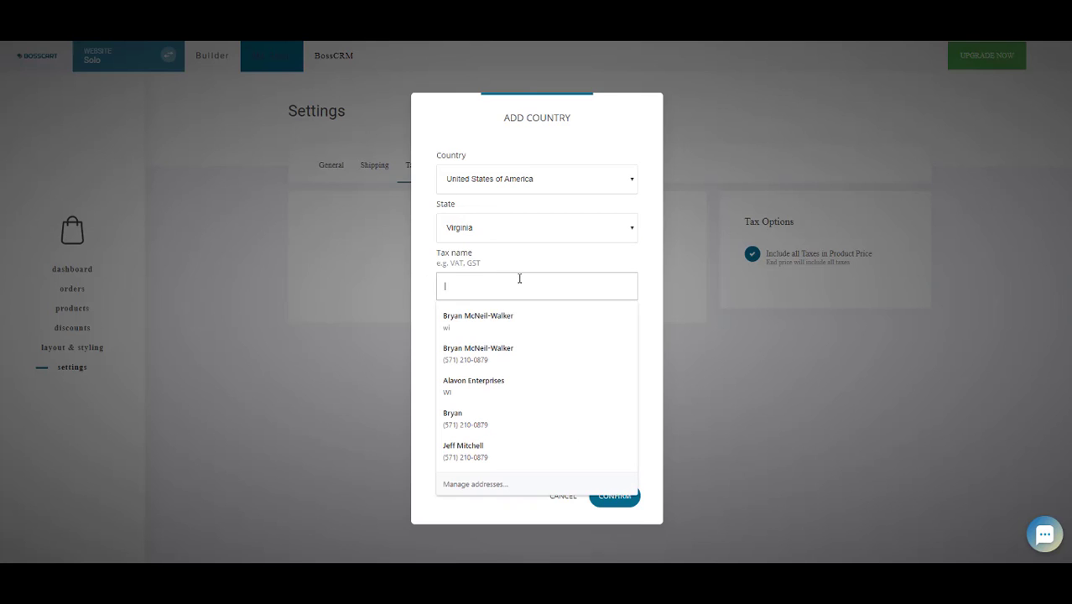
text(State Tax)
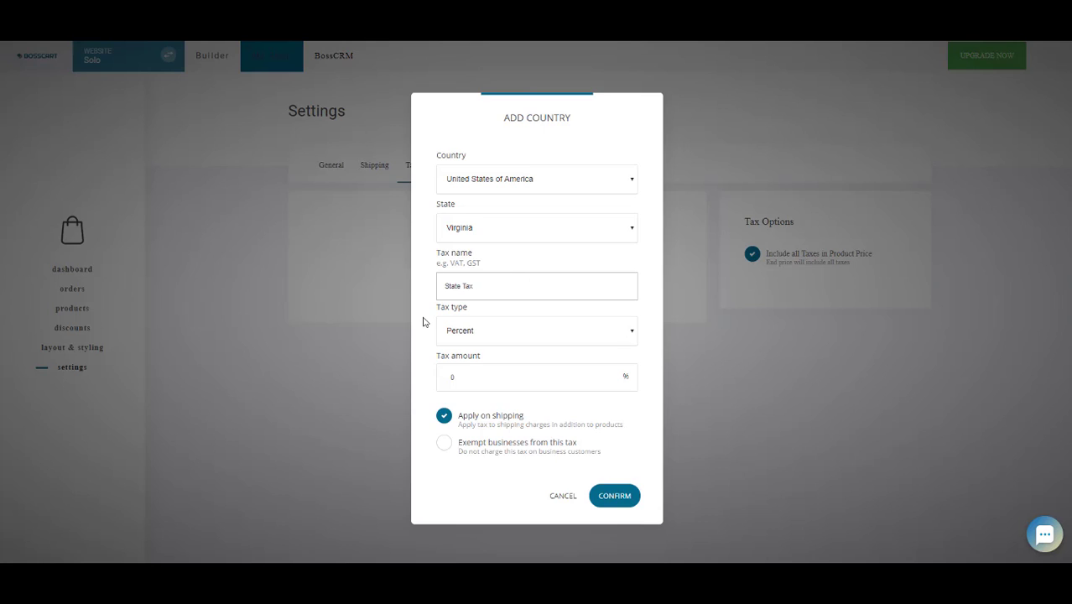
double_click(453, 378)
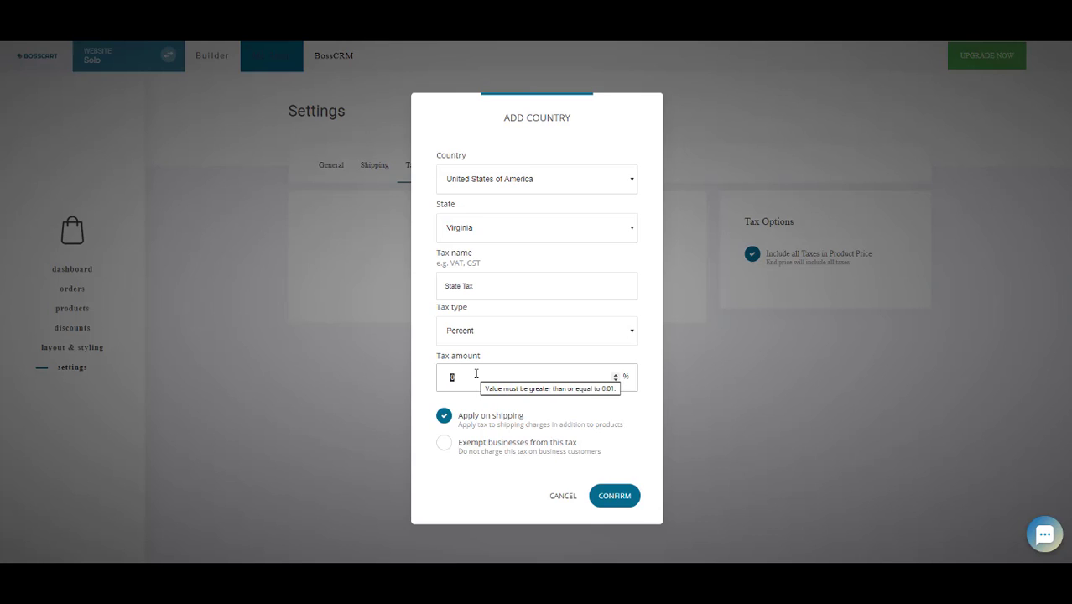
text(6)
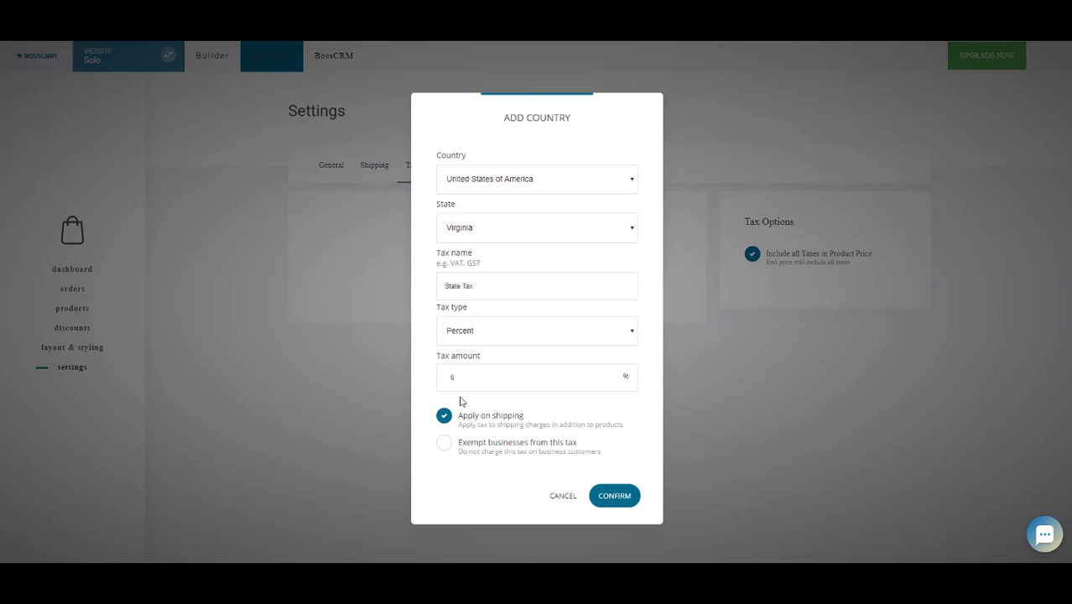
click(614, 496)
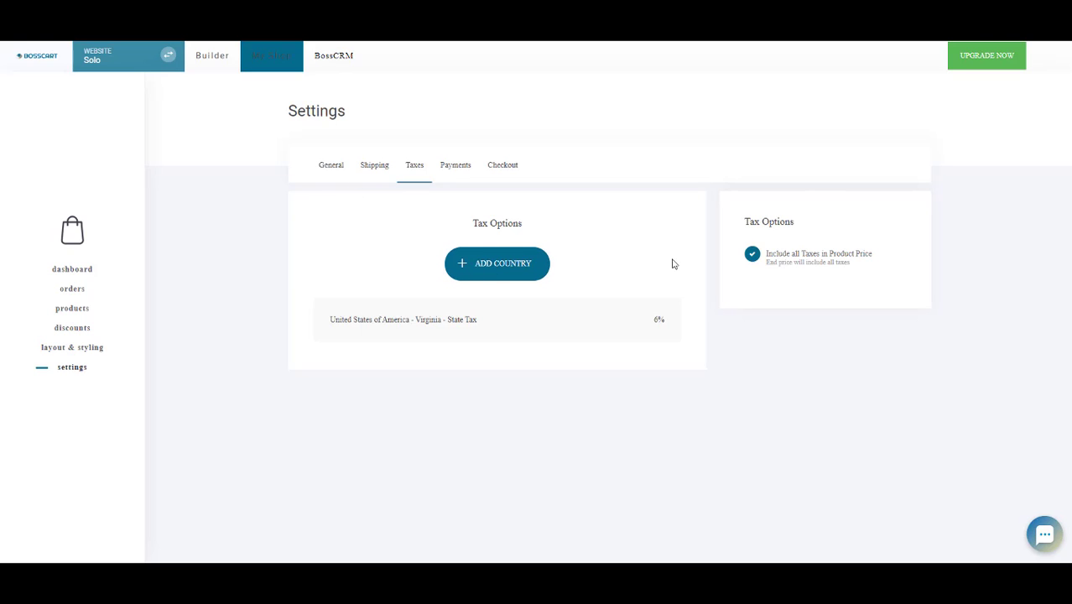
click(806, 263)
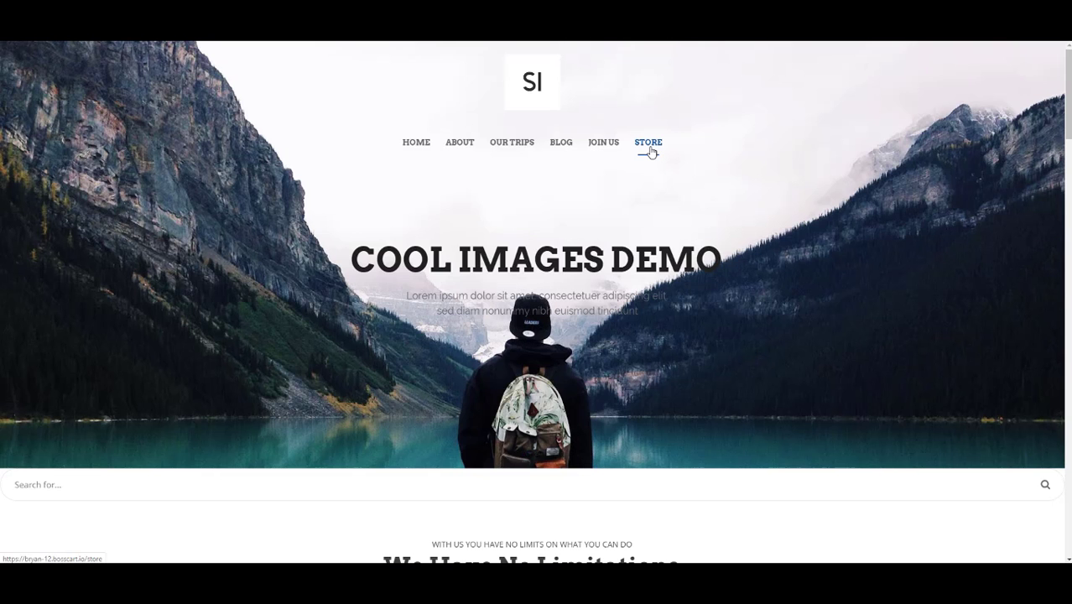
Step: Add the Blog Templates product from the published site's store to the cart
click(649, 149)
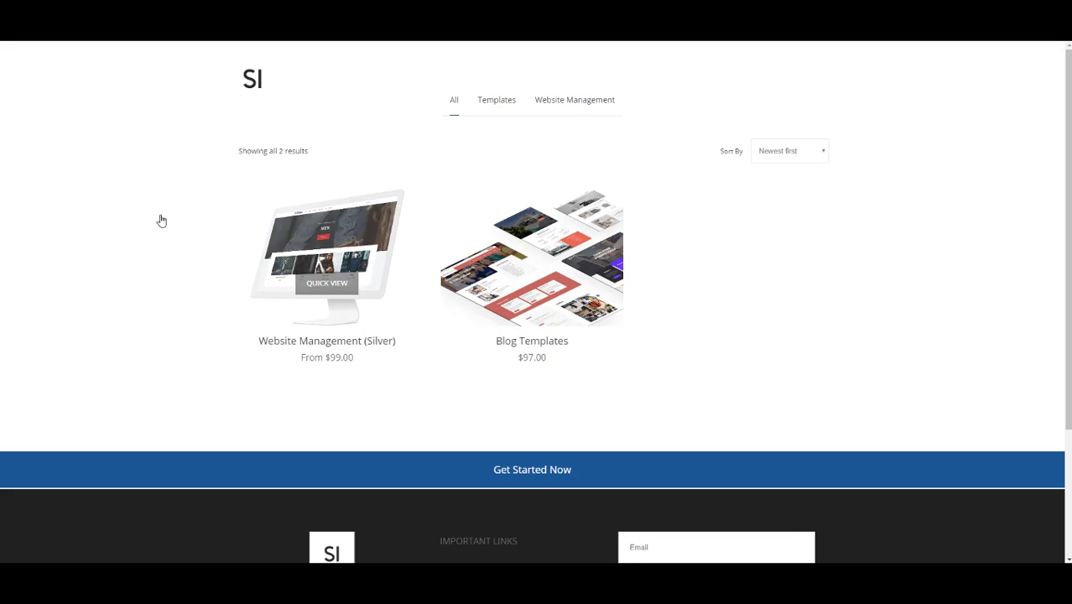
click(528, 343)
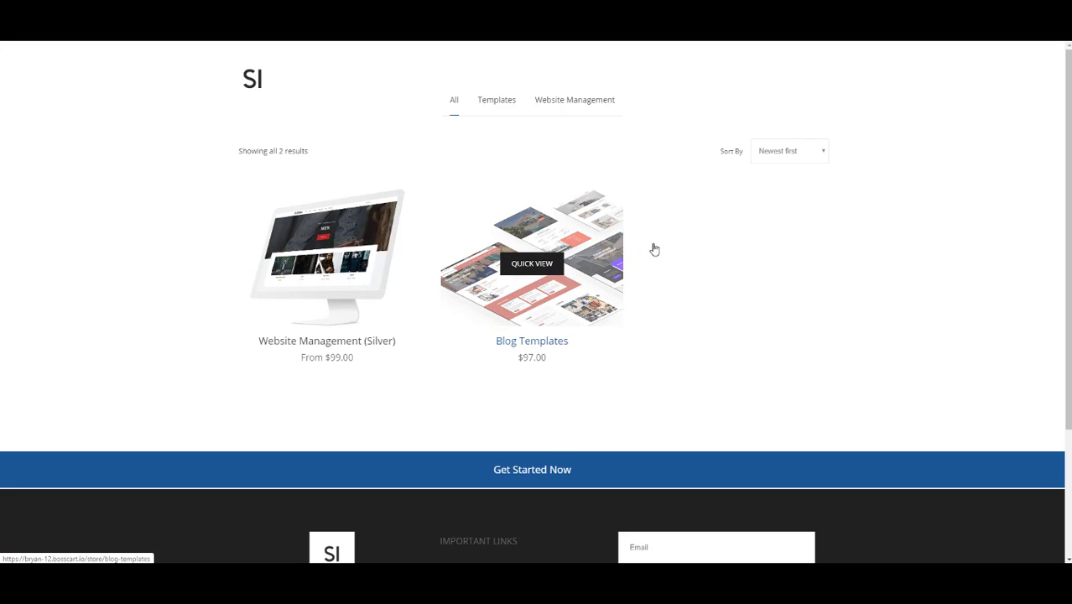
click(684, 198)
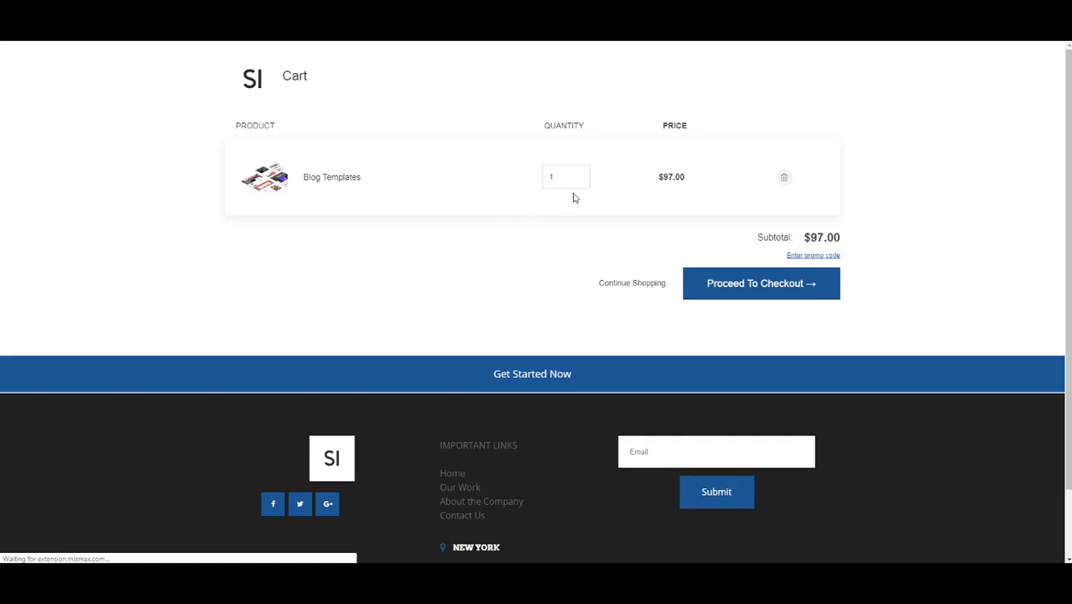
Step: Check out with the saved customer and billing details, and examine the state tax line in the order summary
click(779, 289)
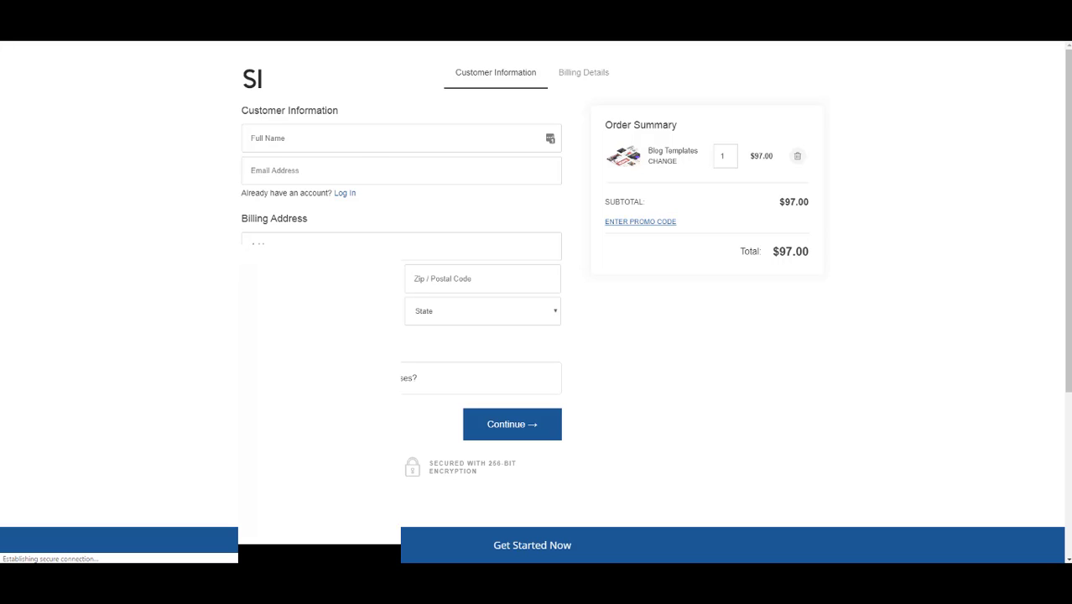
click(336, 322)
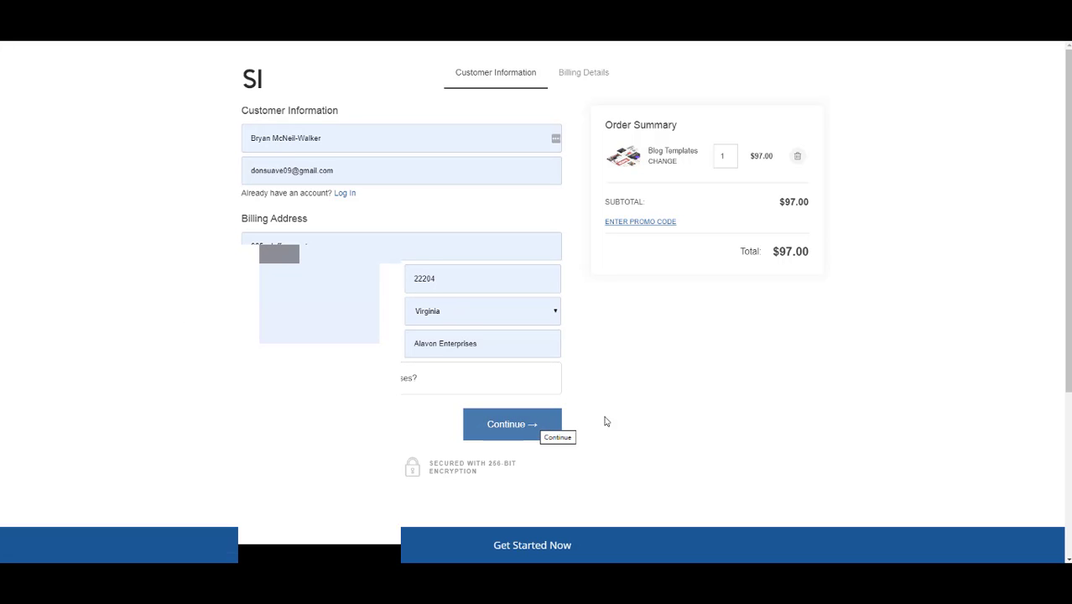
click(515, 423)
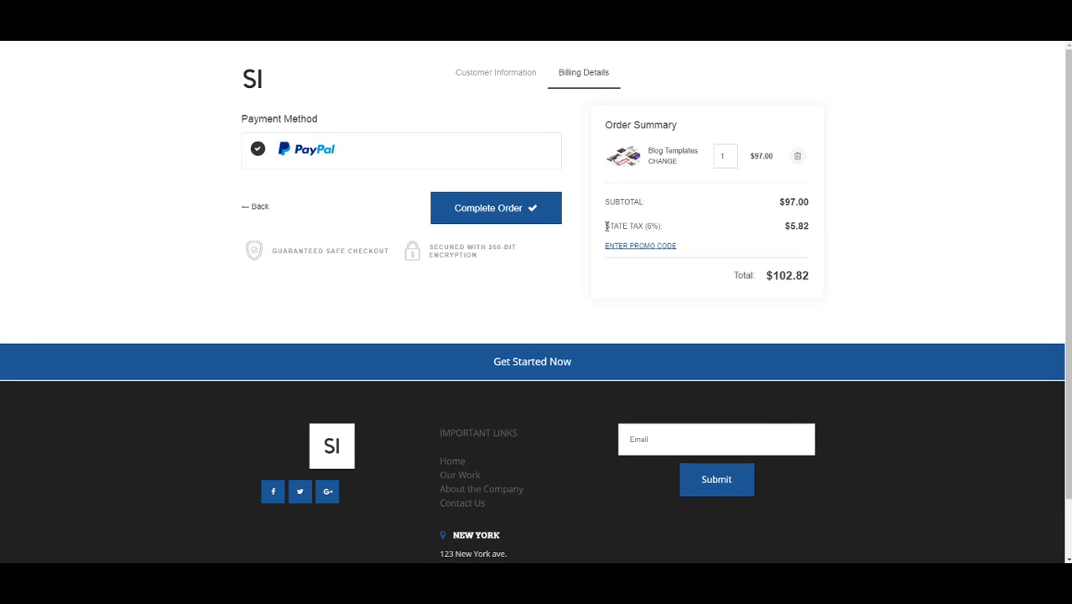
drag(606, 225, 713, 229)
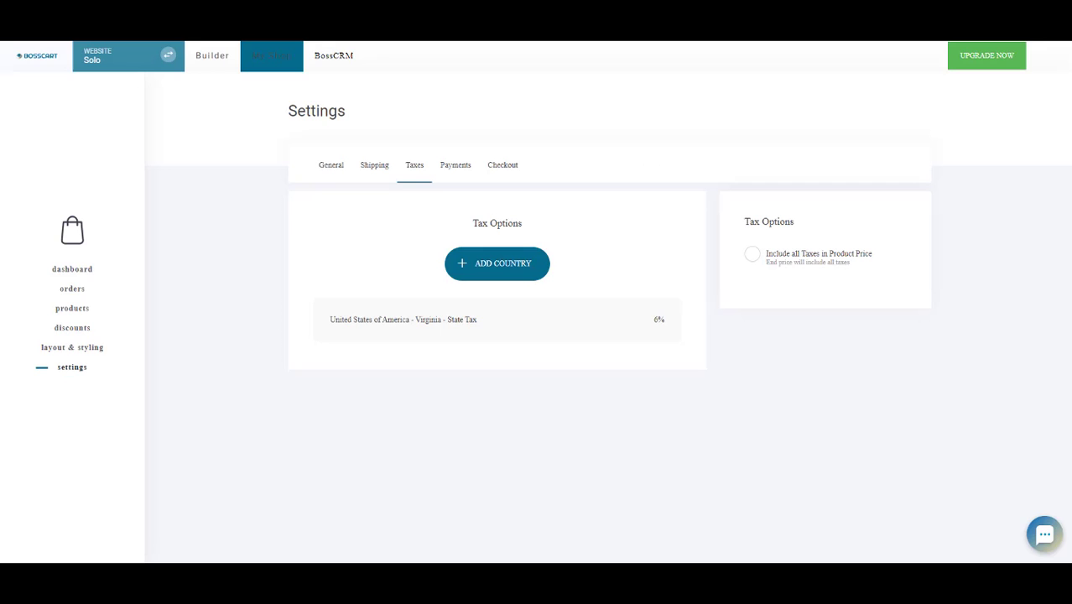
Step: Include all taxes in the product price again, then reload the checkout and continue to its billing details
click(797, 258)
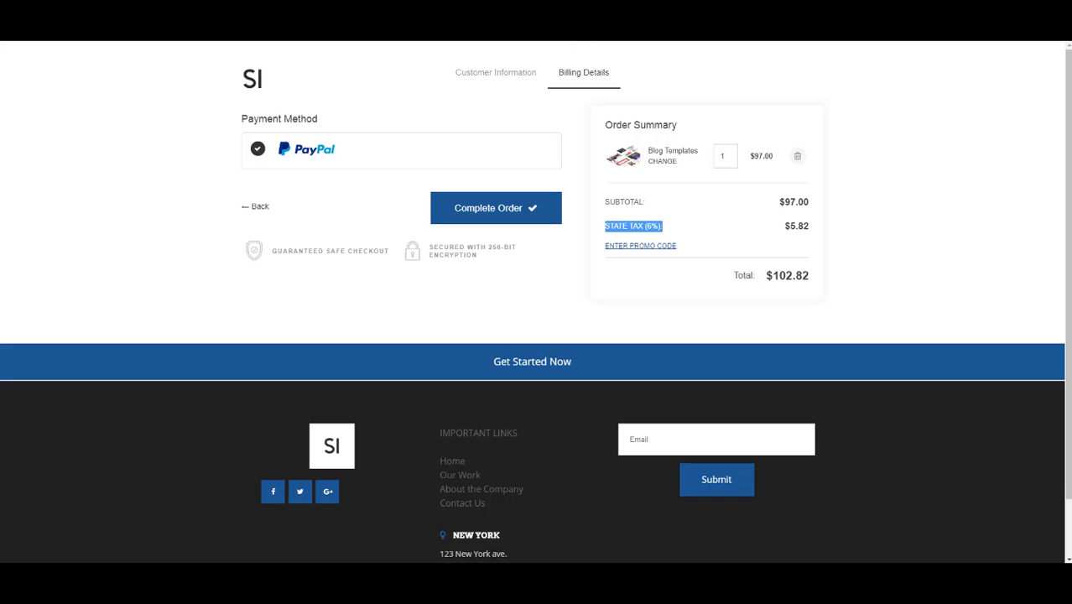
key(F5)
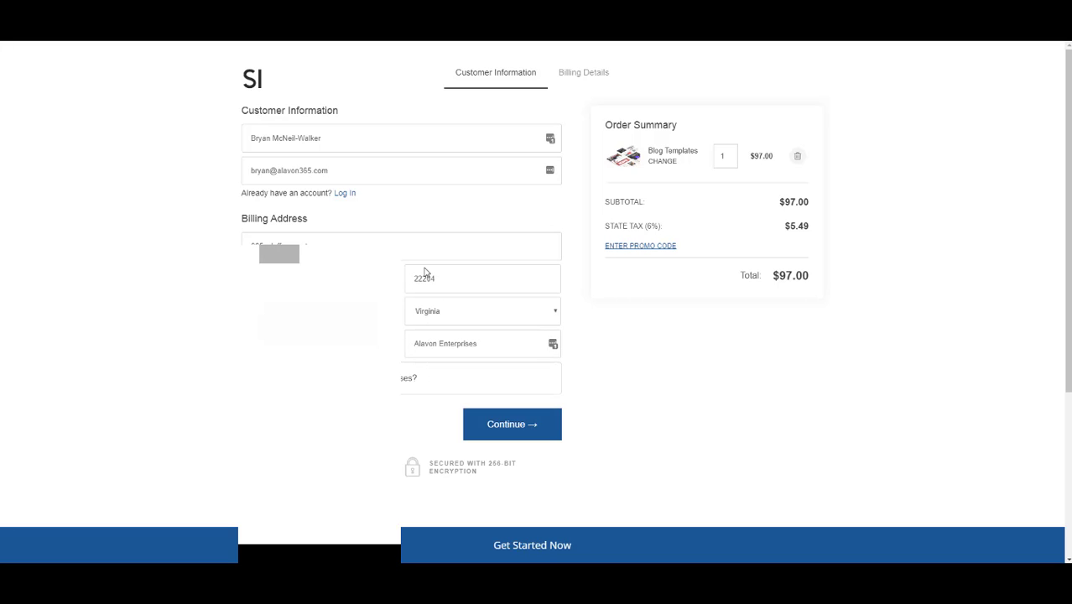
click(520, 427)
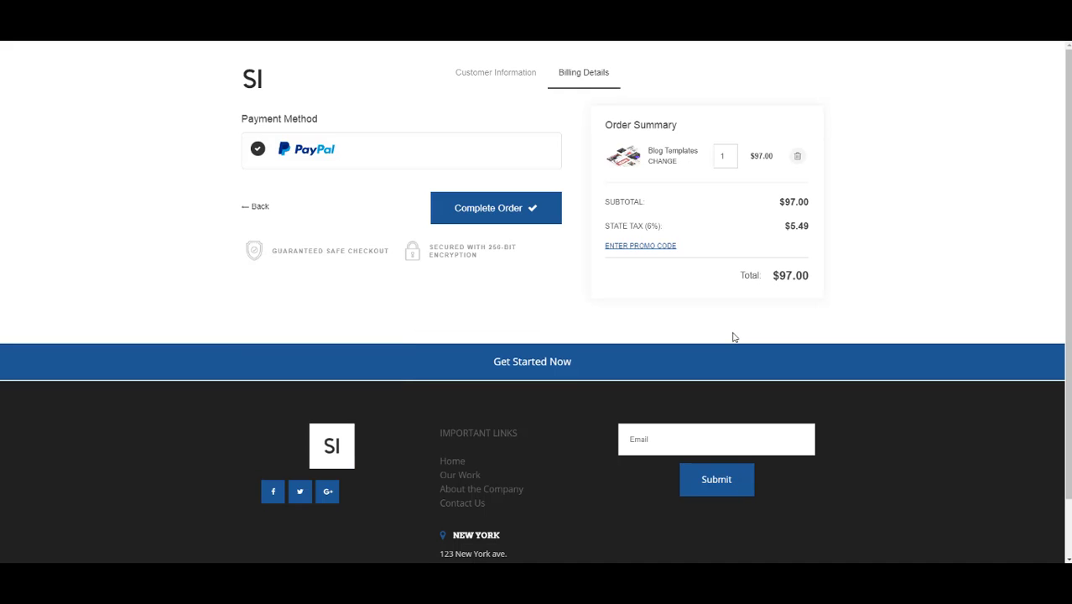
Step: Compare the state tax amount with the order total in the checkout's order summary
mouse_move(787, 227)
mouse_down()
mouse_move(813, 227)
mouse_move(781, 235)
mouse_up()
click(812, 227)
click(780, 227)
drag(822, 277, 808, 278)
click(797, 277)
double_click(795, 277)
click(787, 269)
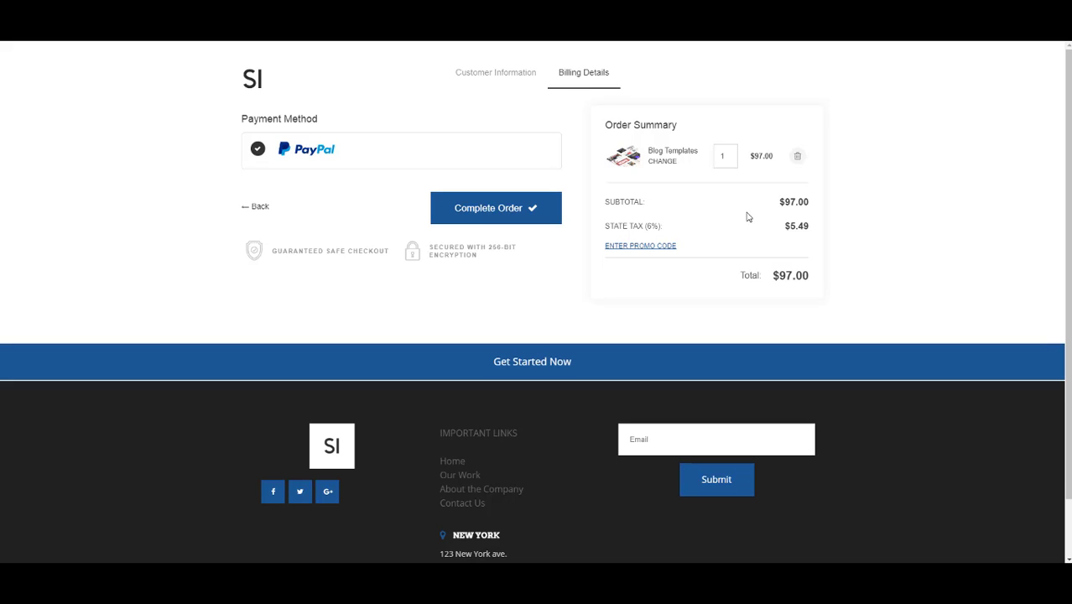